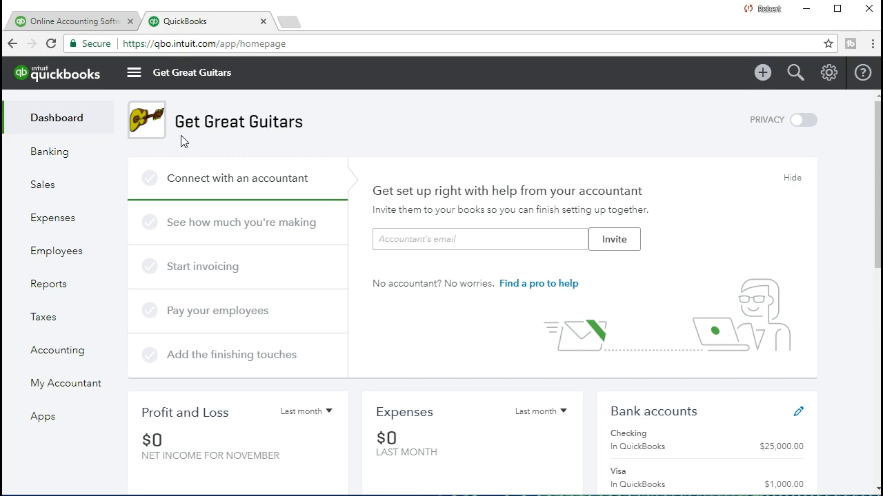
- Open the register of the Checking account from the chart of accounts
left_click(190, 391)
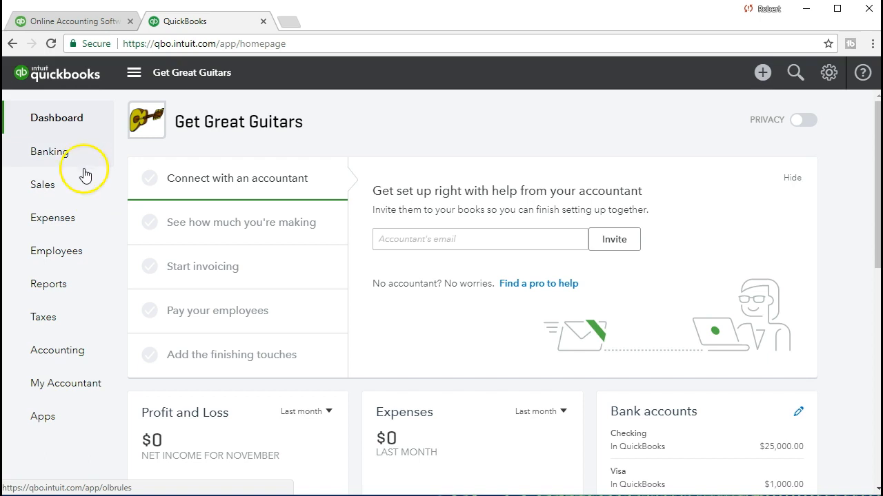
left_click(71, 357)
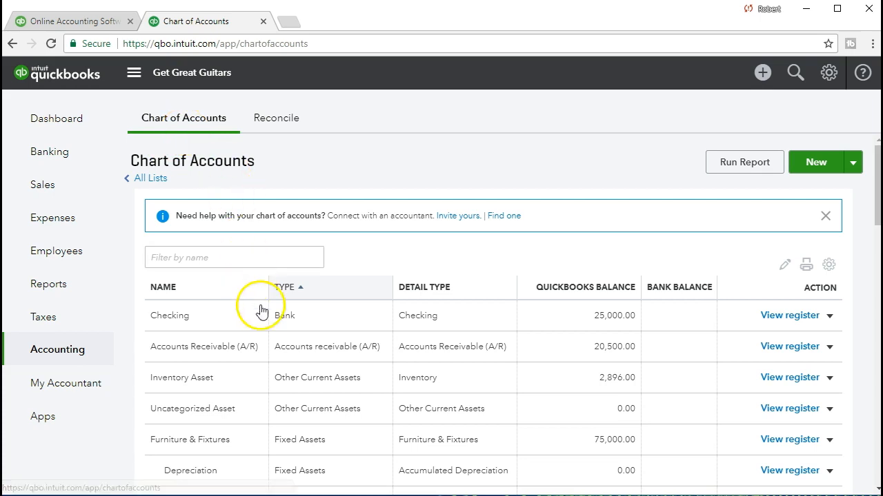
scroll(279, 387, "down", 1)
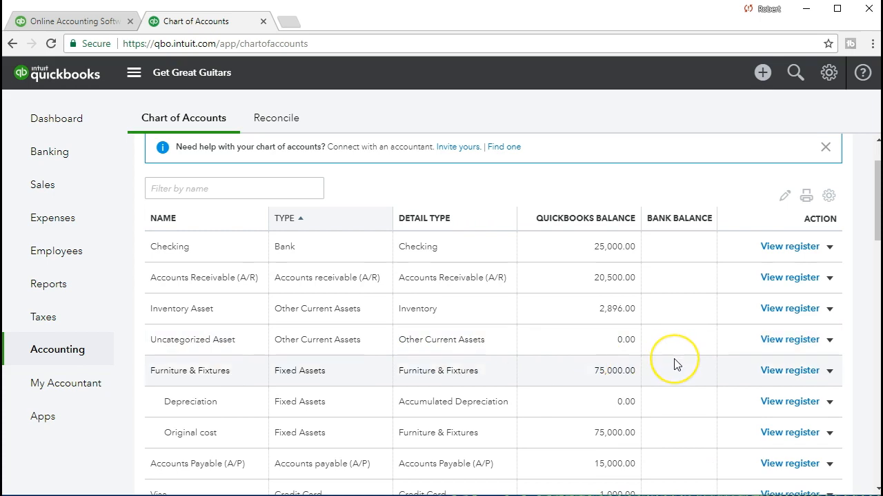
scroll(675, 364, "down", 1)
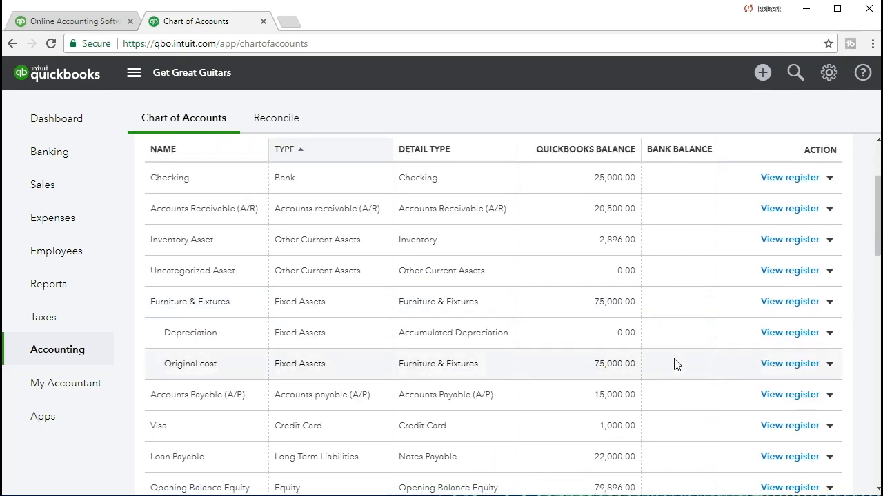
scroll(675, 365, "down", 1)
scroll(675, 364, "up", 3)
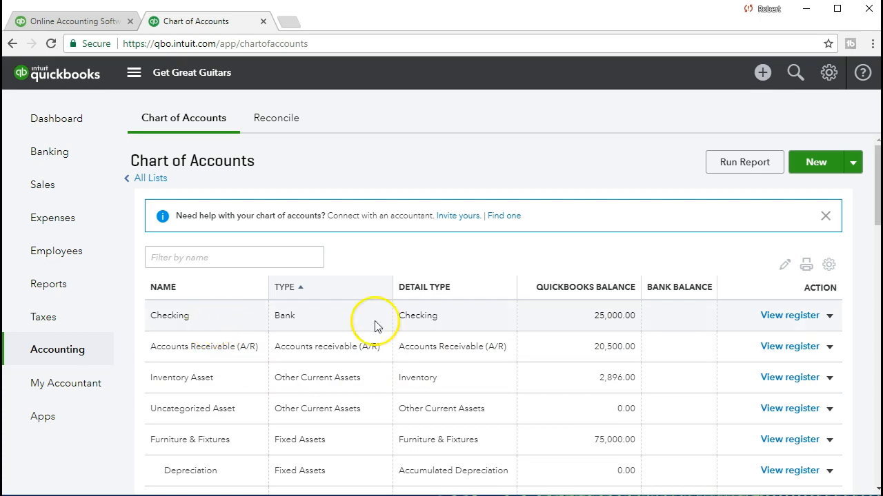
left_click(767, 316)
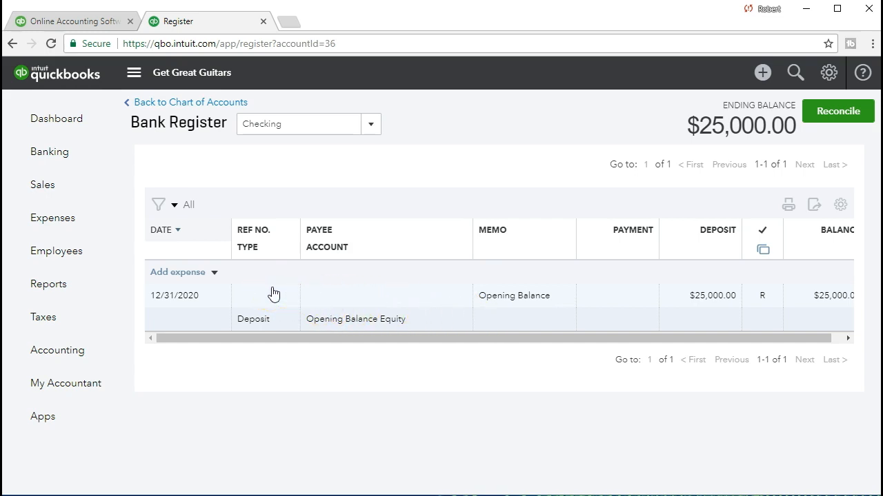
- Start a new deposit entry in the Checking register, dated 01/10/2021
left_click(215, 274)
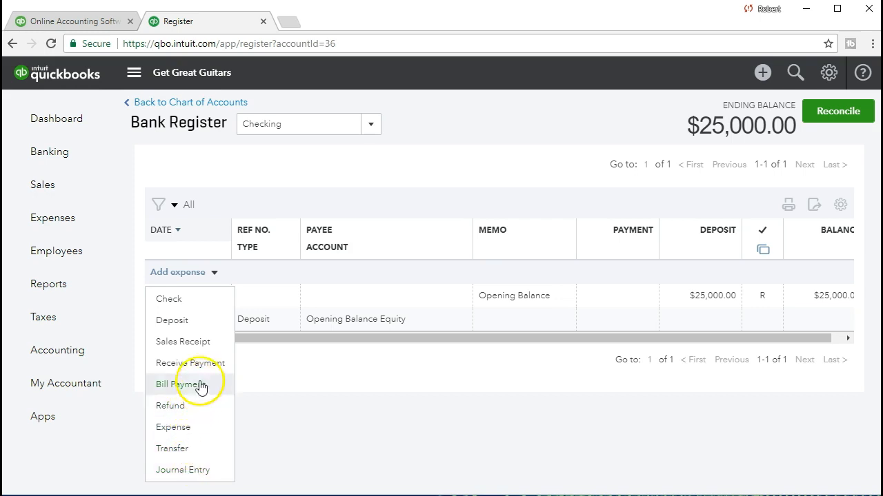
left_click(208, 333)
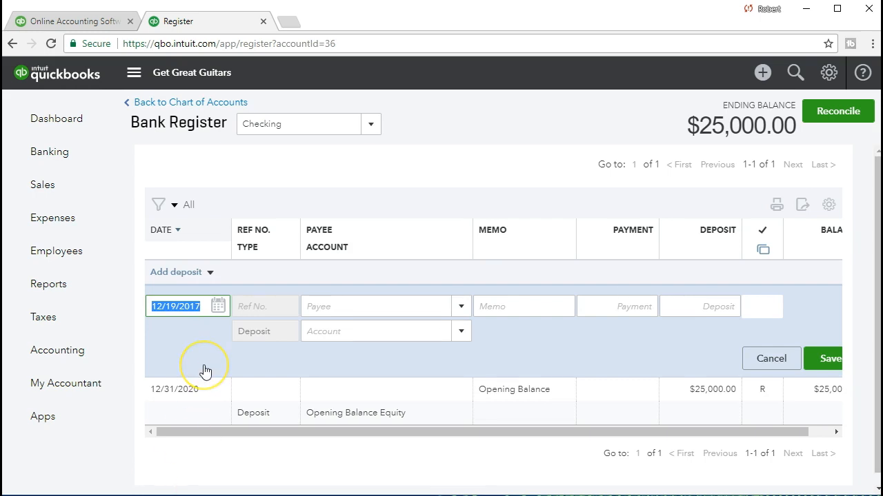
type("01")
type("/10/2021")
key("Tab")
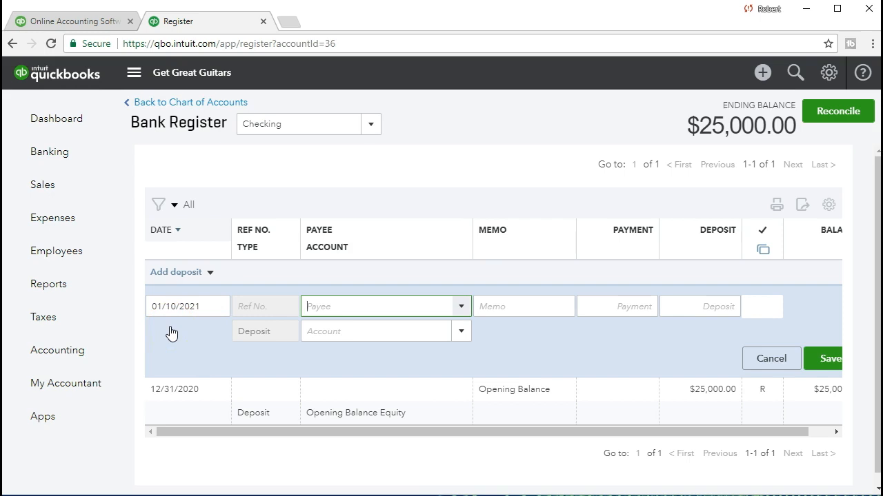
- Leave the deposit's payee blank and enter the memo "Owner Deposit"
mouse_move(316, 325)
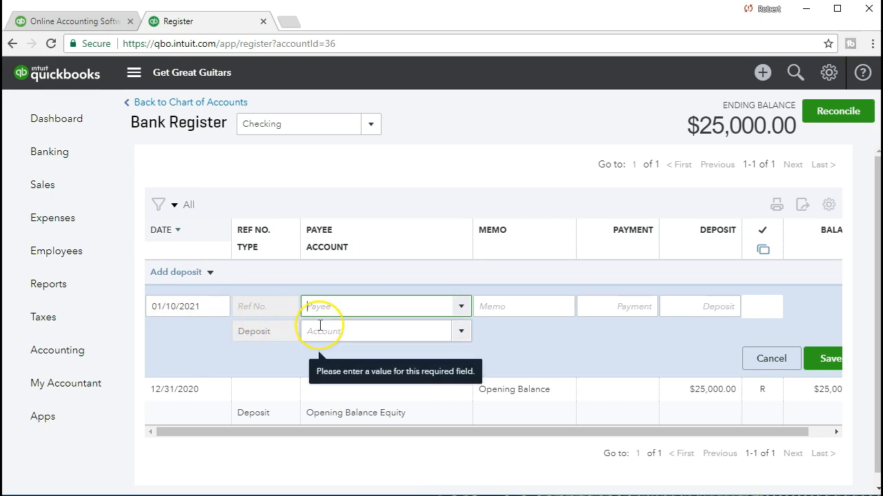
key("Tab")
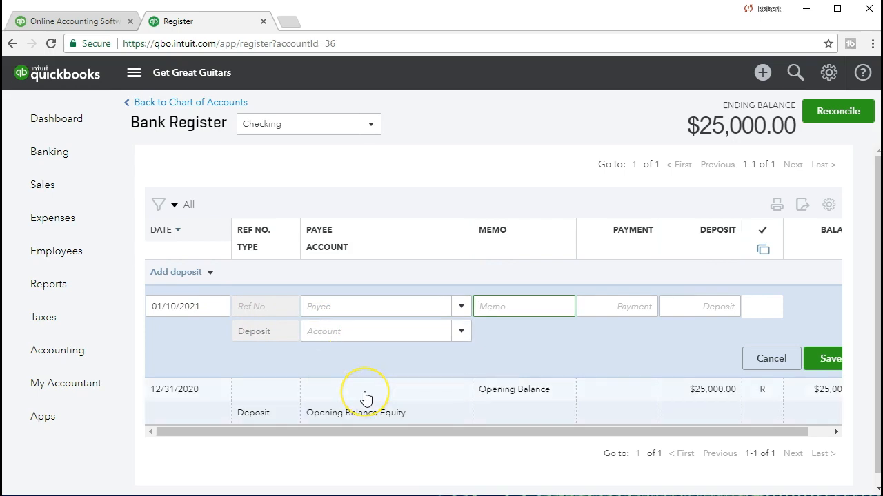
type("Owner Depo")
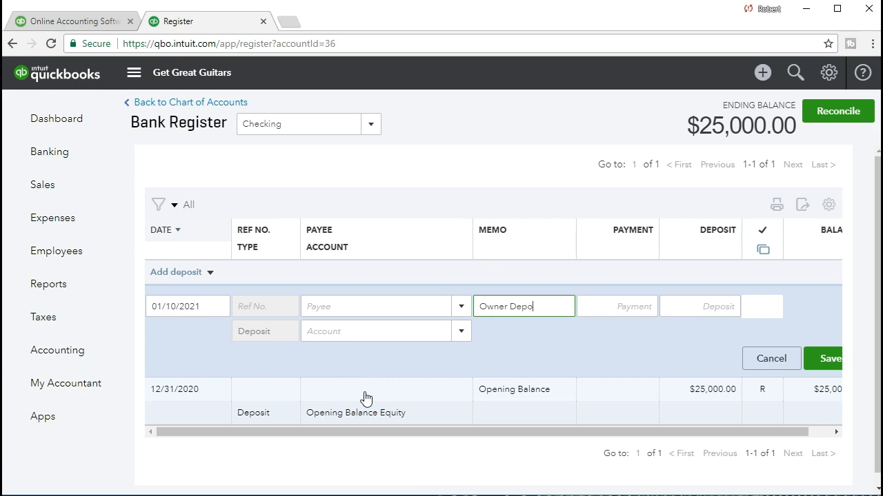
type("sit")
key("Tab")
key("Tab")
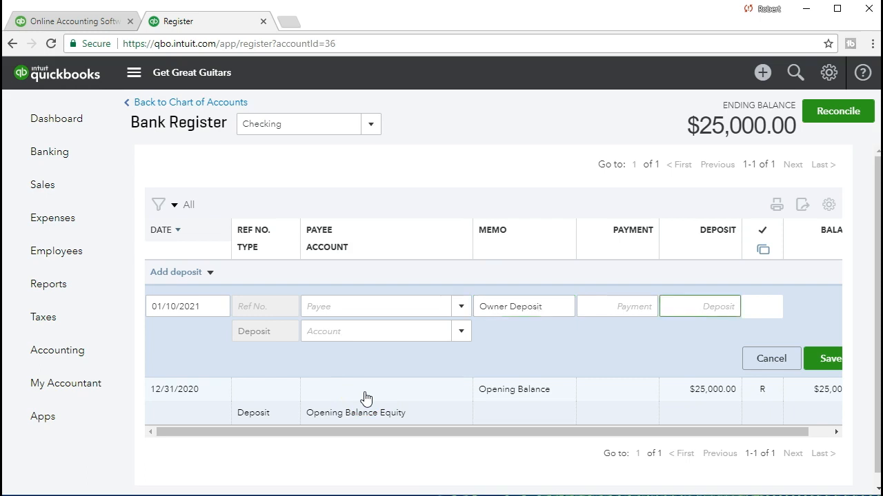
- Set the owner deposit's amount to 65,000
left_click(626, 375)
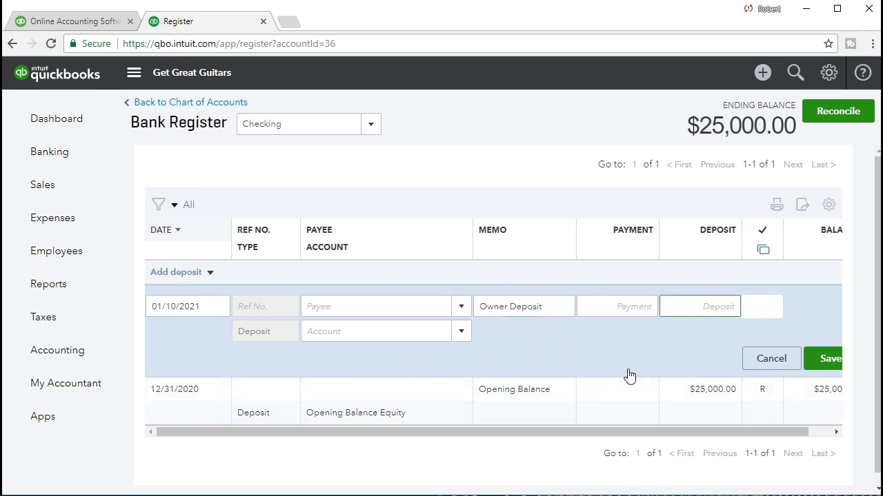
left_click(682, 345)
type("65000")
key("Tab")
key("Tab")
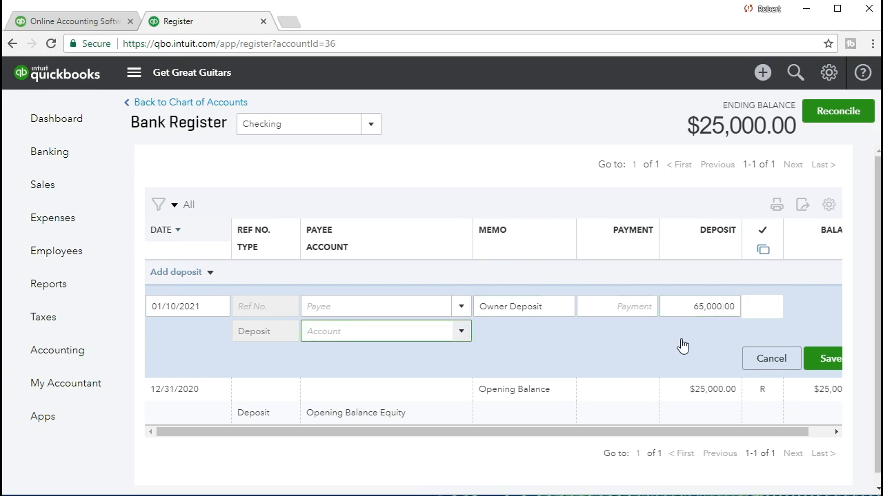
- Assign the deposit to the Owner's Investment equity account and save the transaction
left_click(461, 333)
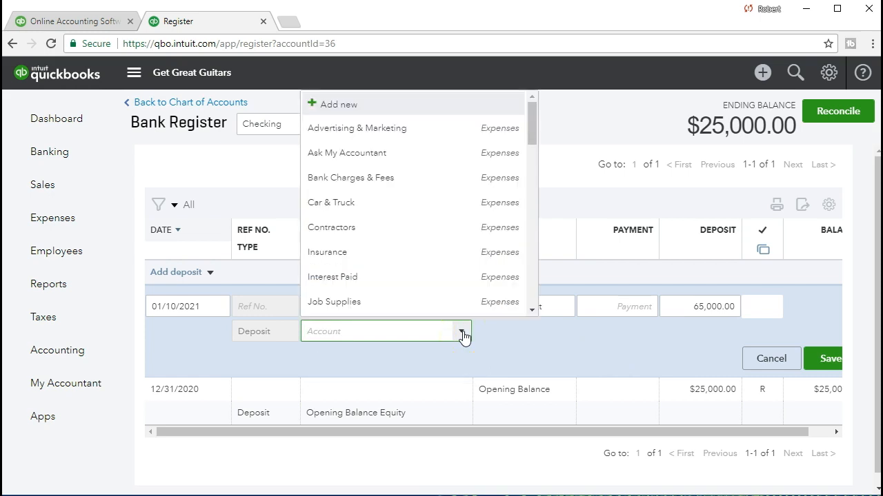
left_click_drag(532, 140, 536, 229)
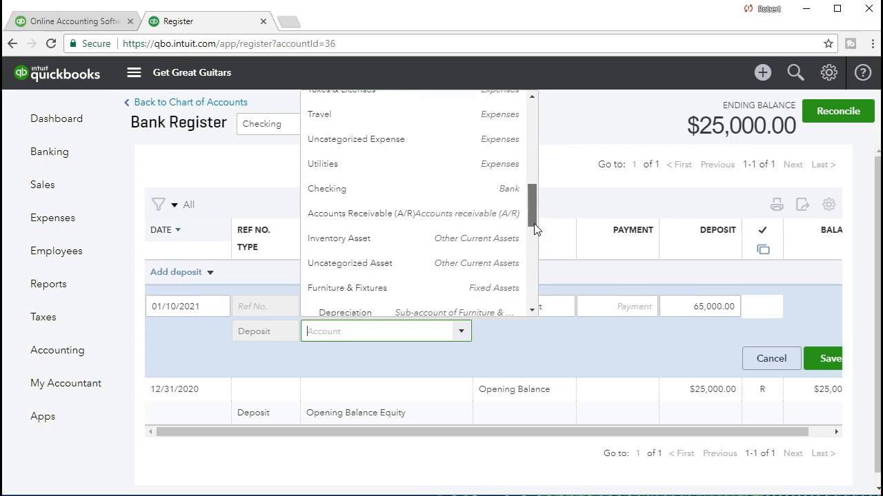
left_click_drag(535, 229, 534, 267)
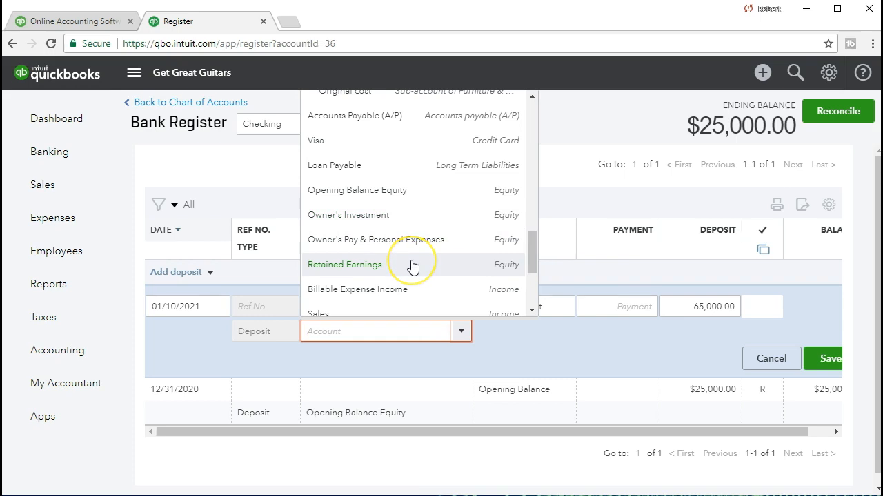
left_click(426, 229)
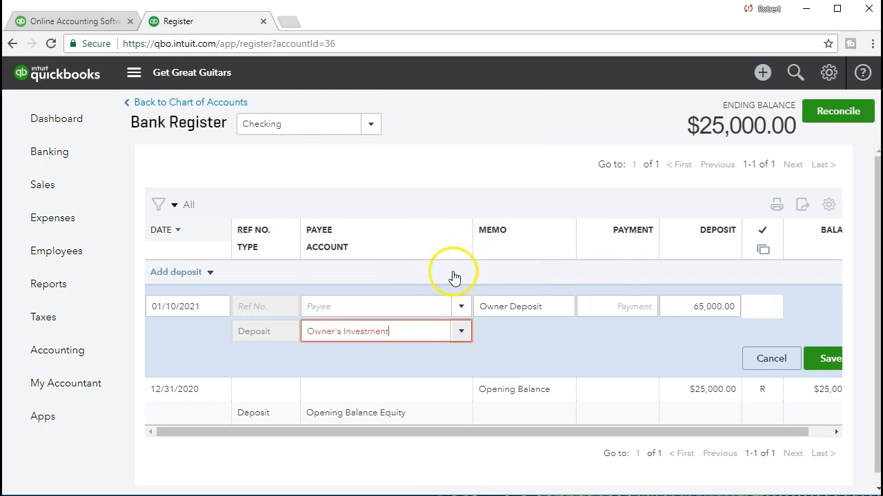
left_click(825, 361)
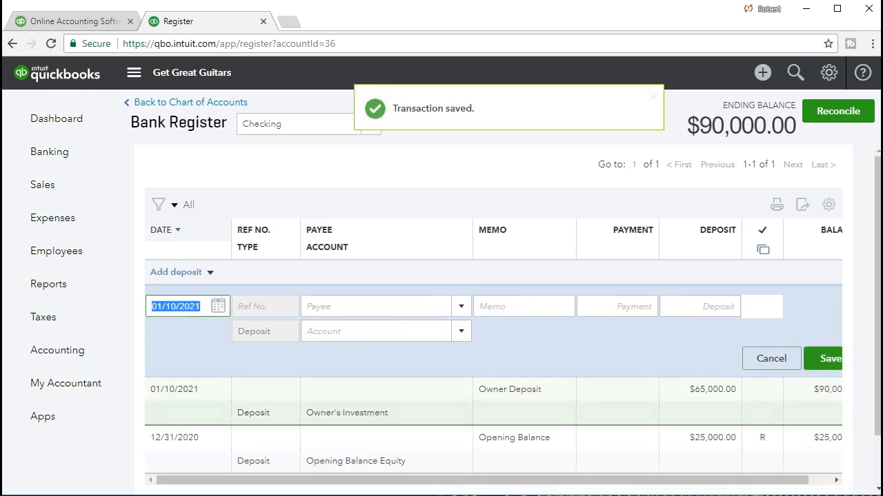
- Keep the date 01/10/2021 on the next deposit entry and add Chase as its payee
scroll(462, 391, "down", 2)
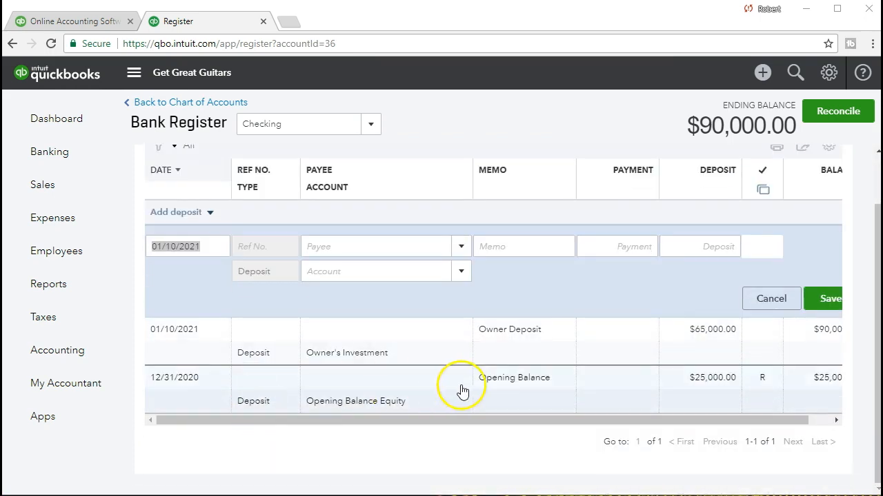
left_click_drag(702, 422, 749, 418)
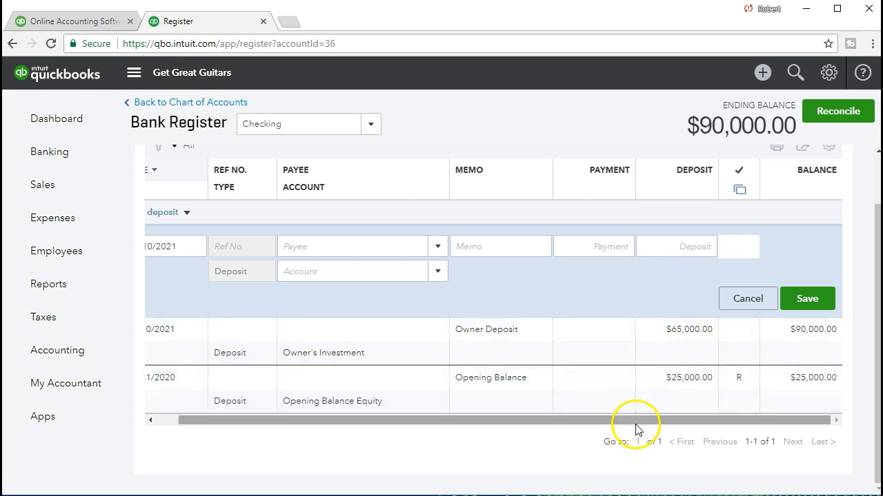
left_click_drag(635, 420, 524, 438)
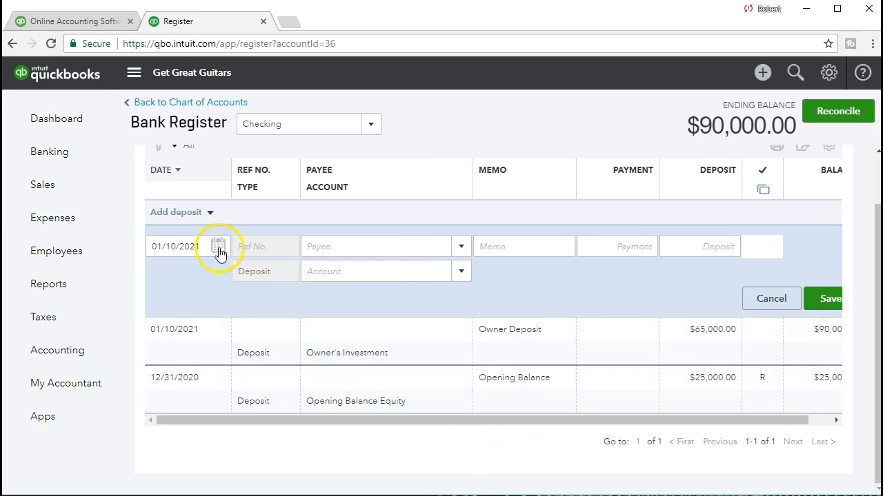
left_click(187, 246)
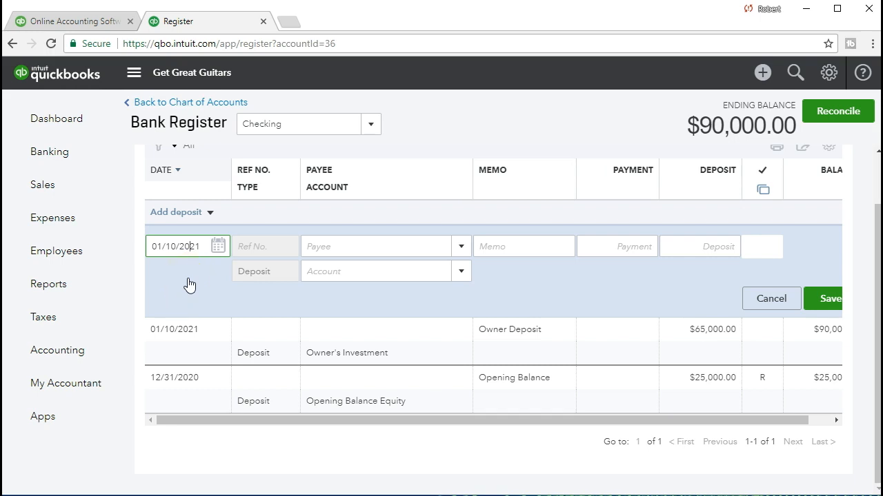
key("Tab")
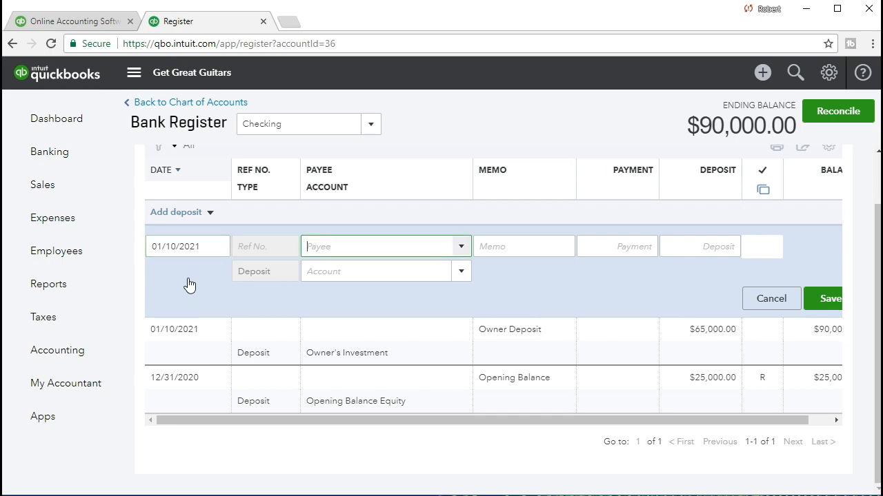
type("Chase")
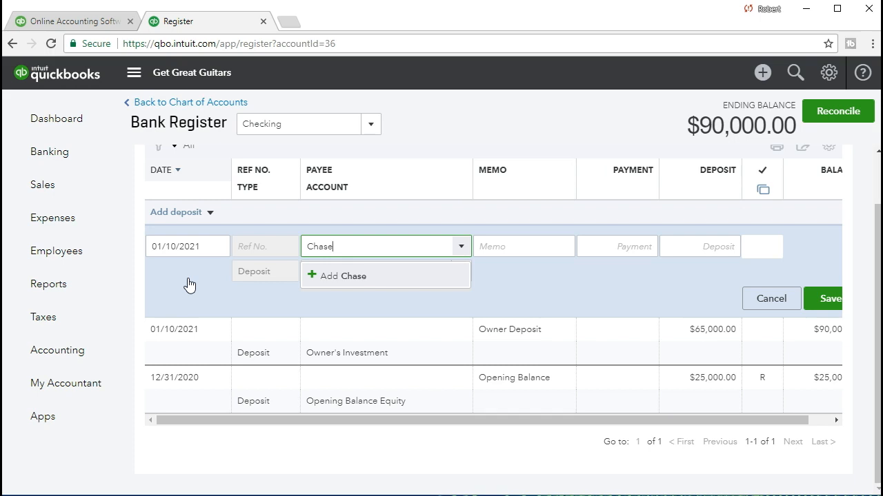
key("Tab")
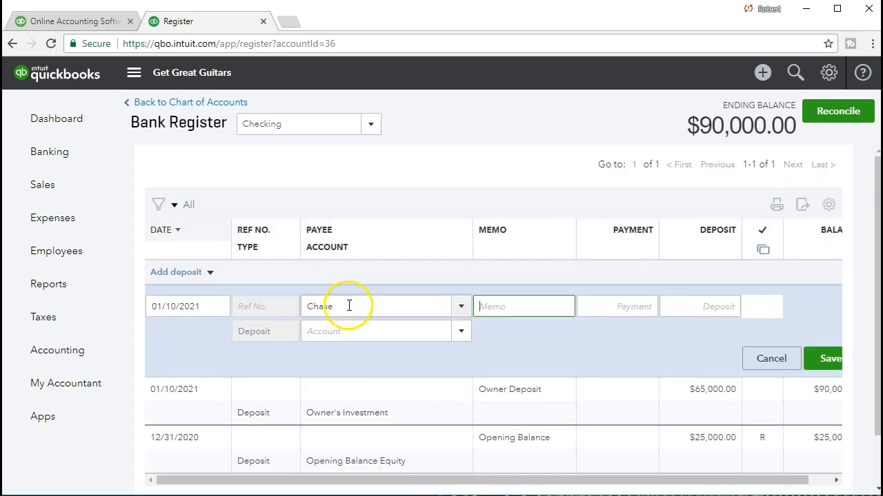
left_click(352, 307)
key("Tab")
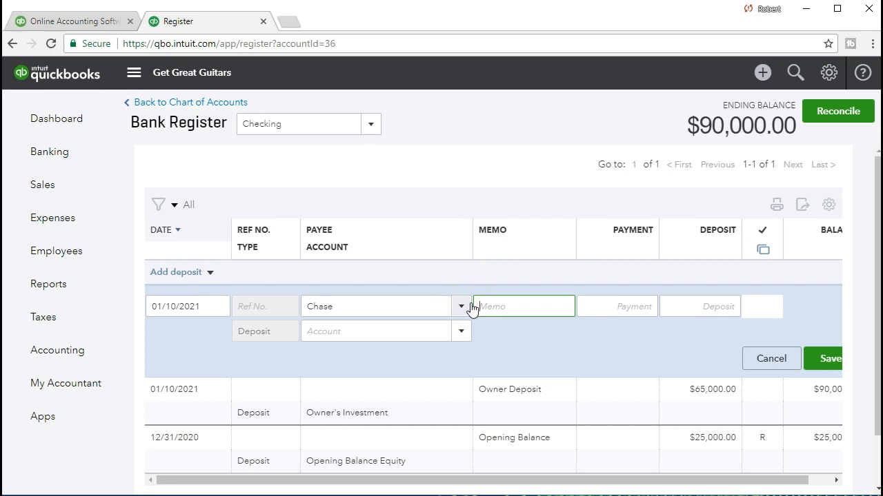
- Enter the memo "Loan" and a deposit amount of 50,000 for the Chase deposit
left_click(499, 305)
type("Loan")
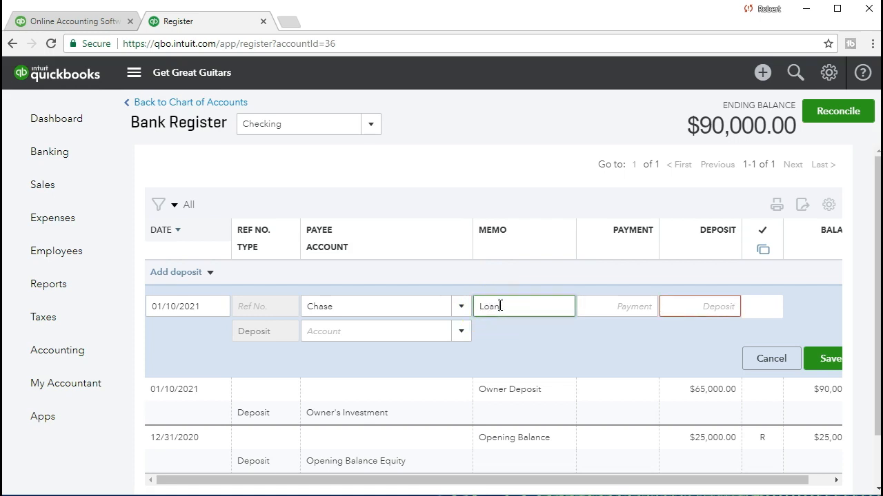
key("Tab")
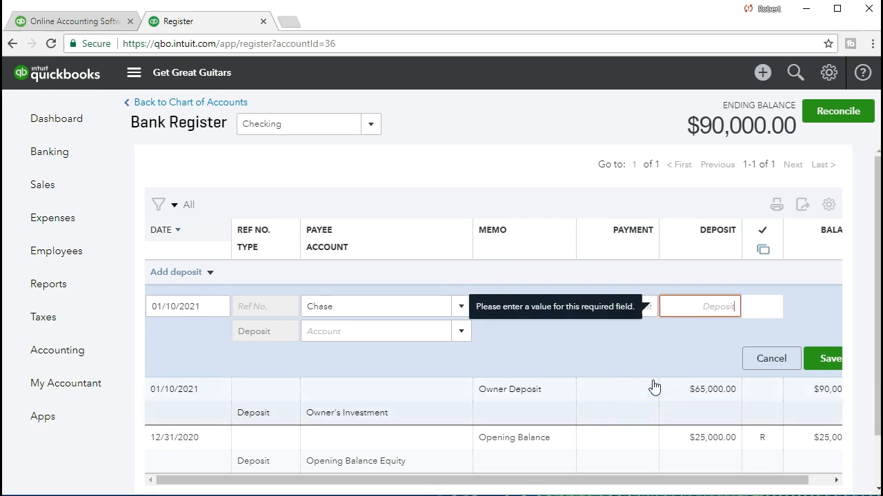
type("50000")
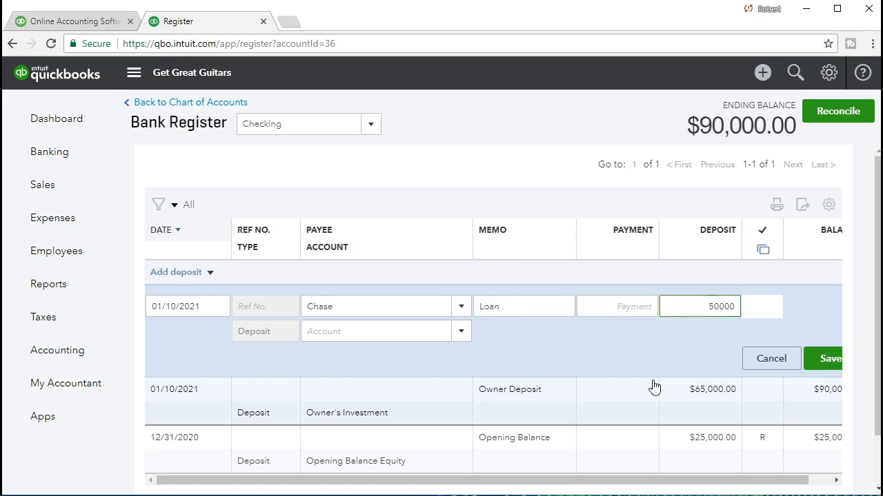
key("Tab")
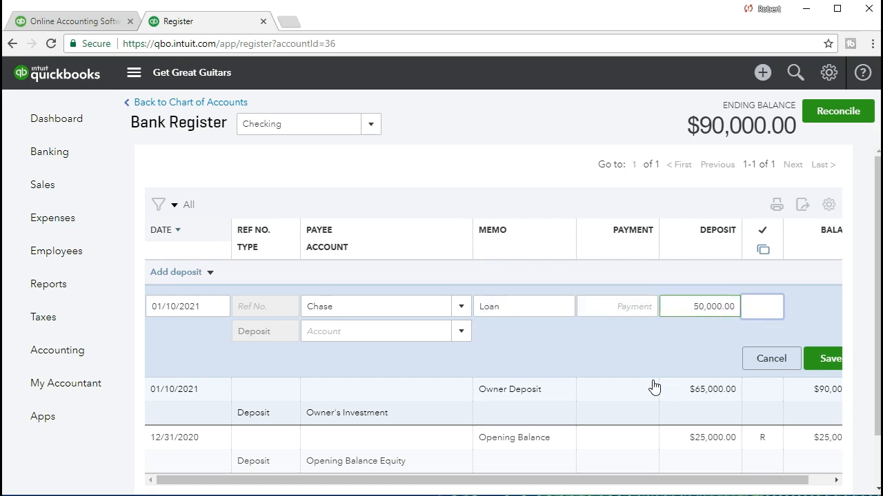
key("Tab")
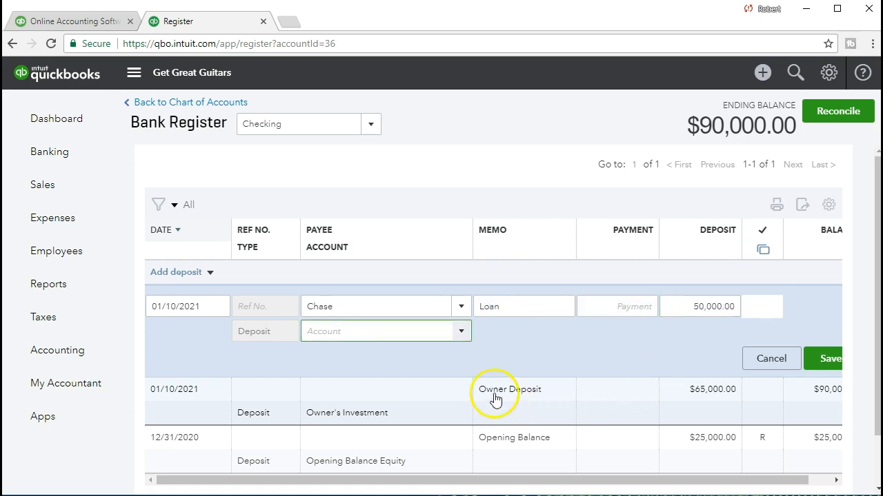
- Assign the Chase deposit to the Loan Payable long-term liability account and save the transaction
left_click(462, 333)
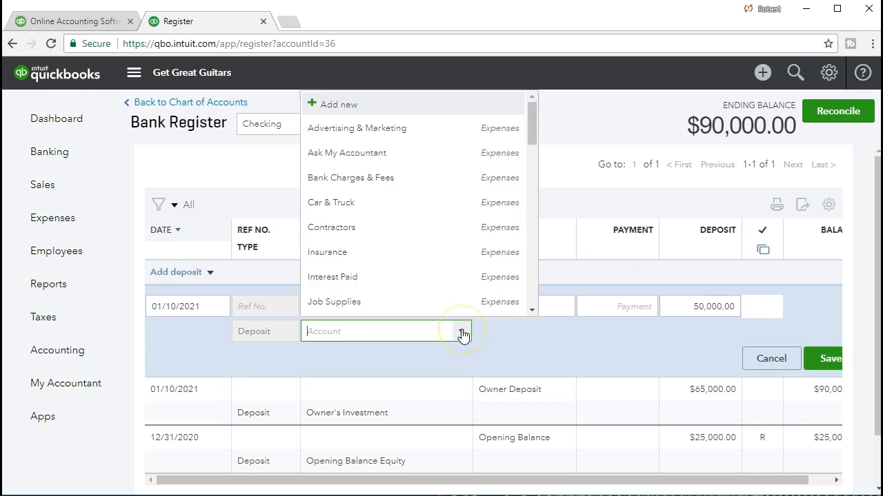
scroll(457, 260, "down", 5)
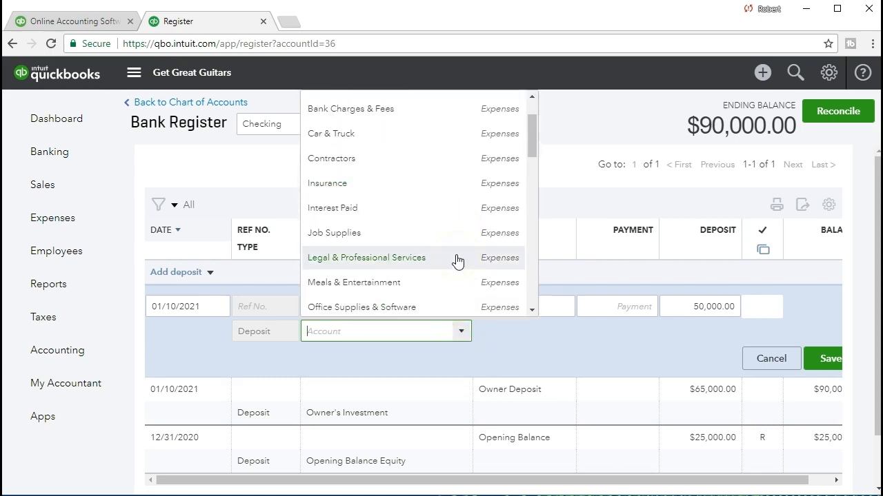
scroll(457, 260, "down", 6)
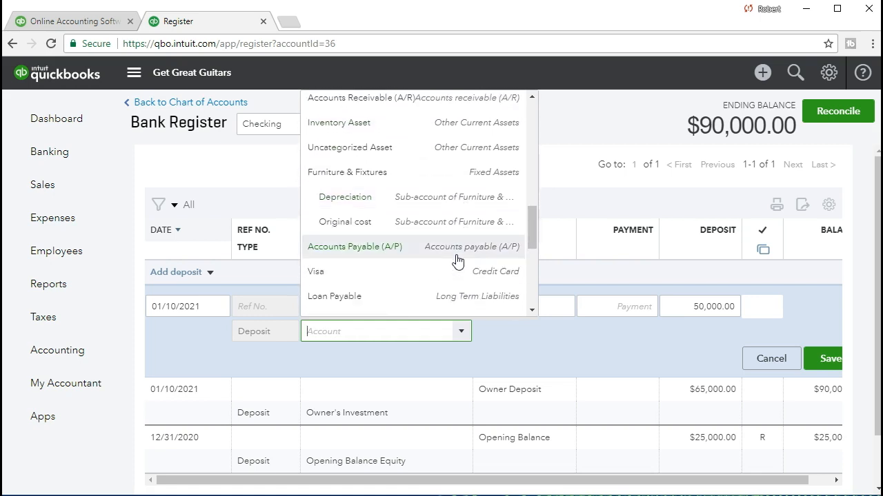
scroll(457, 261, "down", 1)
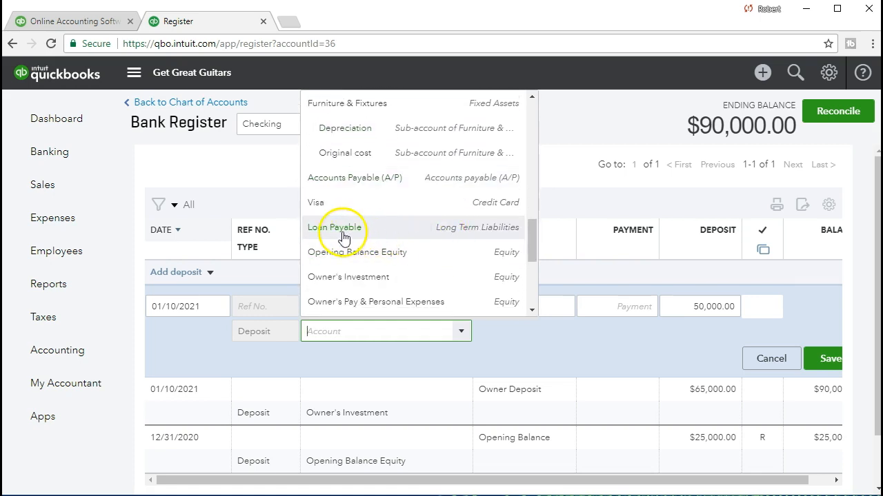
left_click(398, 236)
left_click(402, 375)
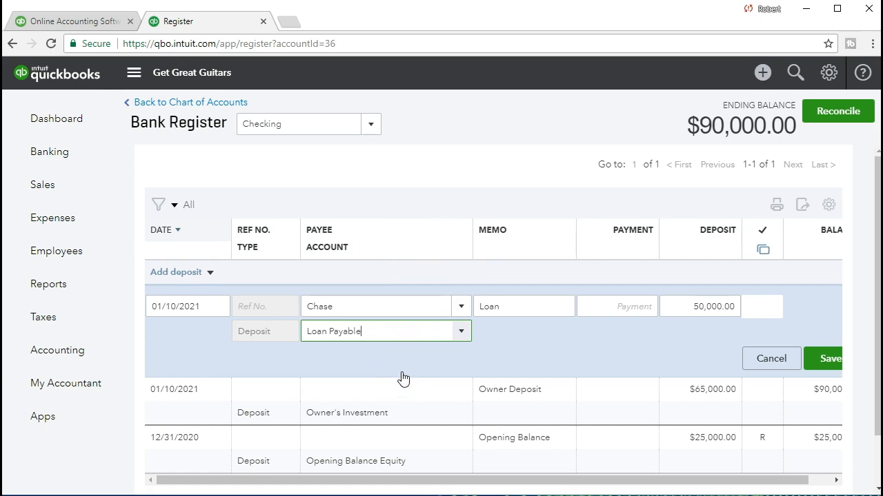
left_click(823, 358)
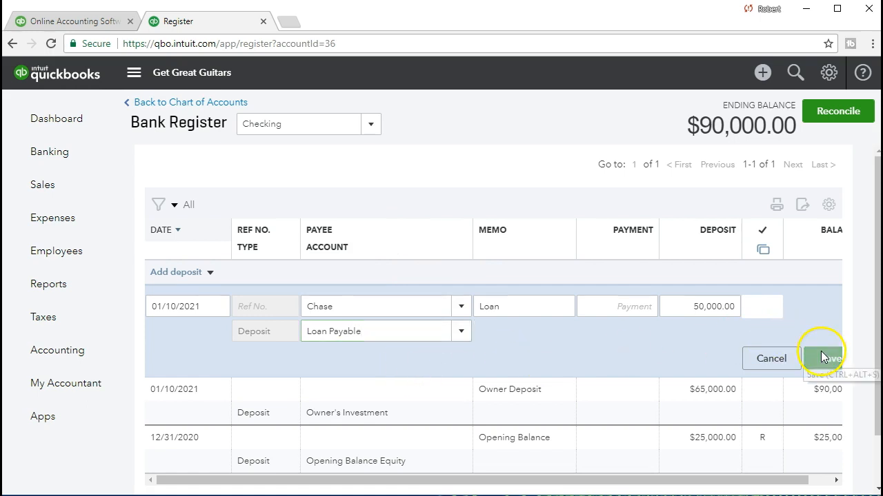
- Review the recorded deposits and the running balance column in the Checking register
left_click(357, 408)
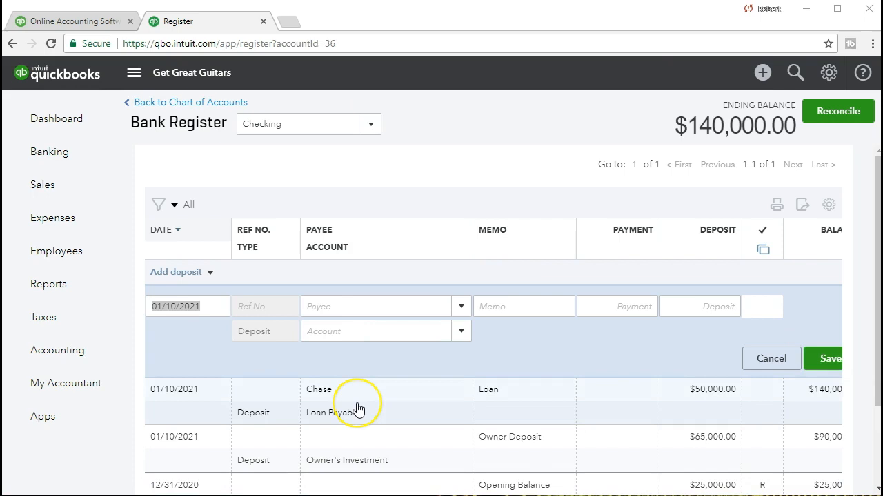
scroll(358, 409, "down", 2)
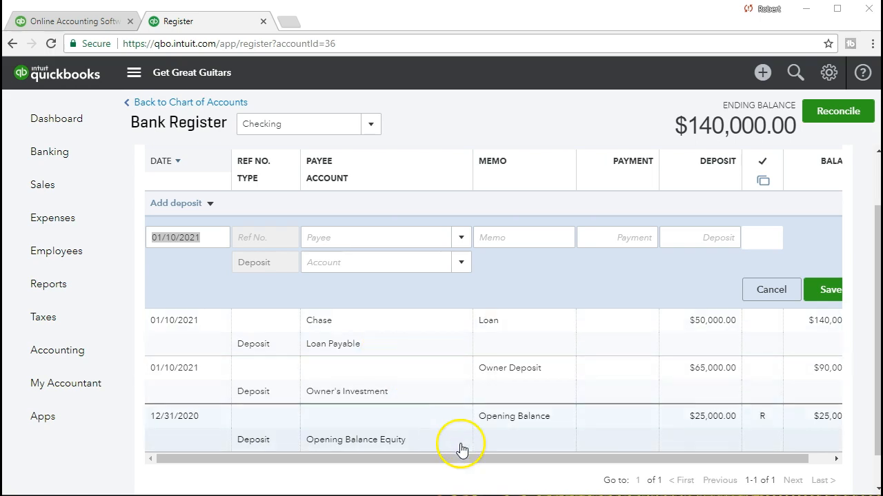
left_click_drag(487, 460, 548, 460)
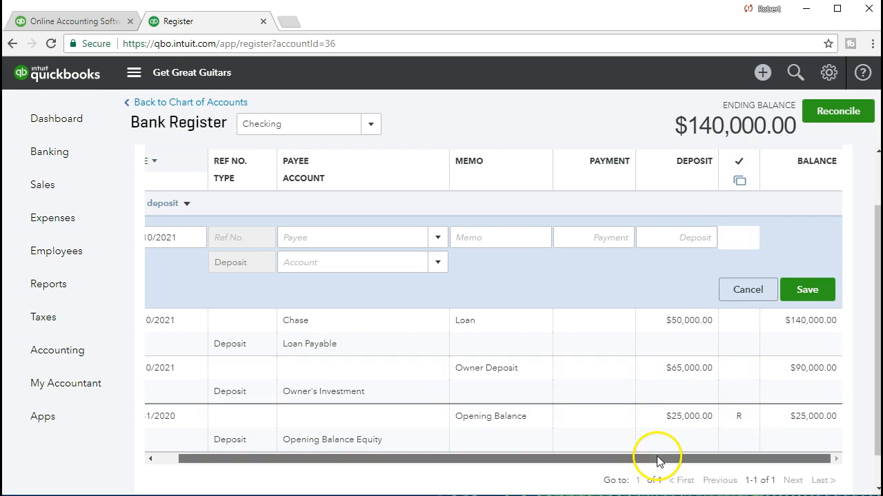
left_click_drag(656, 456, 591, 467)
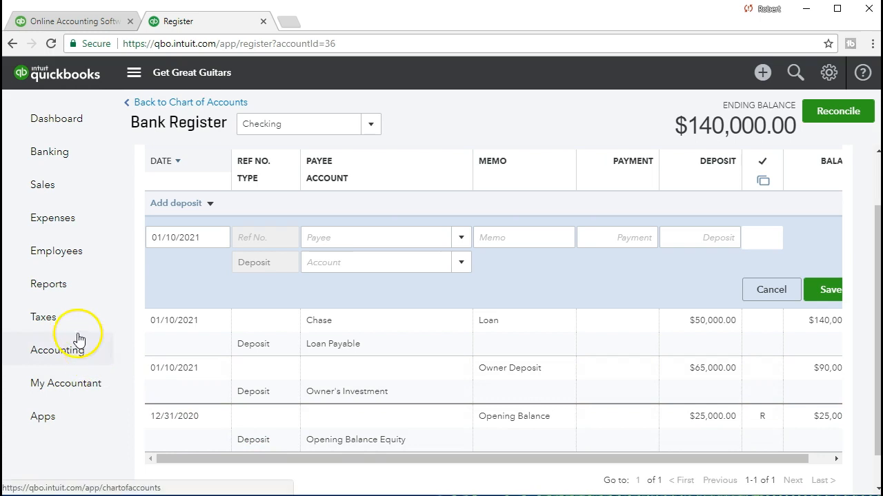
- Find the Balance Sheet among the reports by searching for "bal" and open it
left_click(91, 293)
left_click(273, 331)
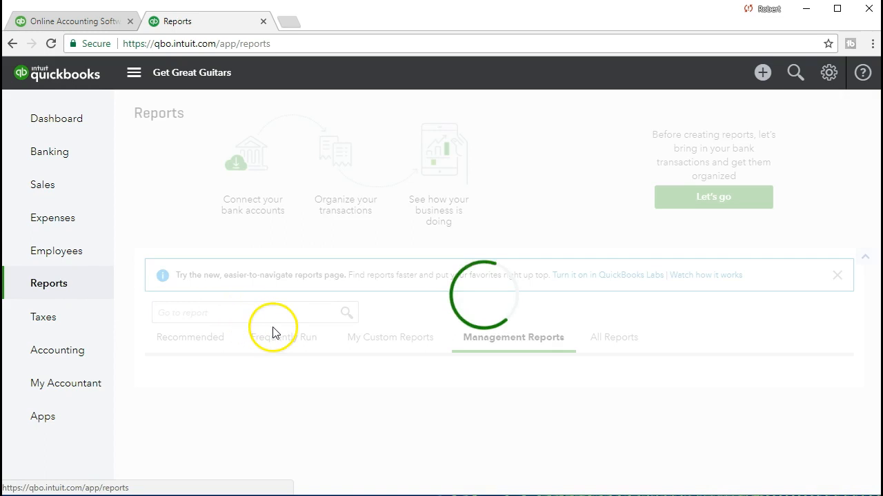
left_click(265, 311)
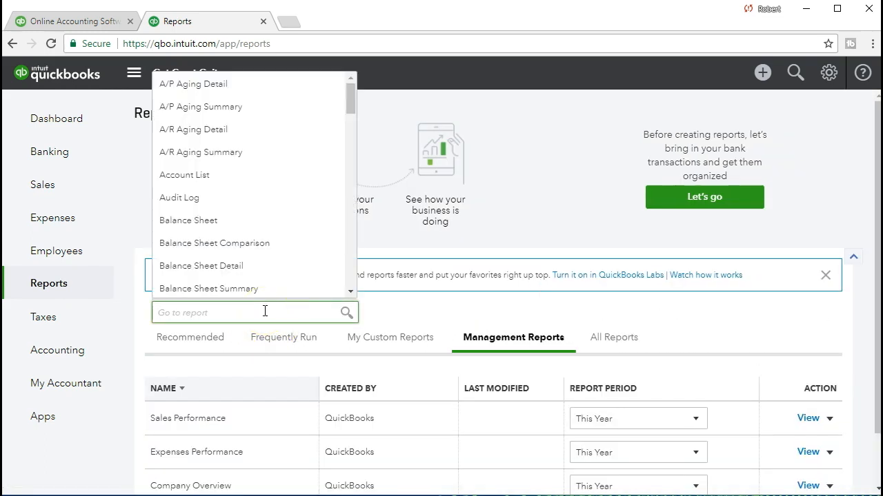
type("bal")
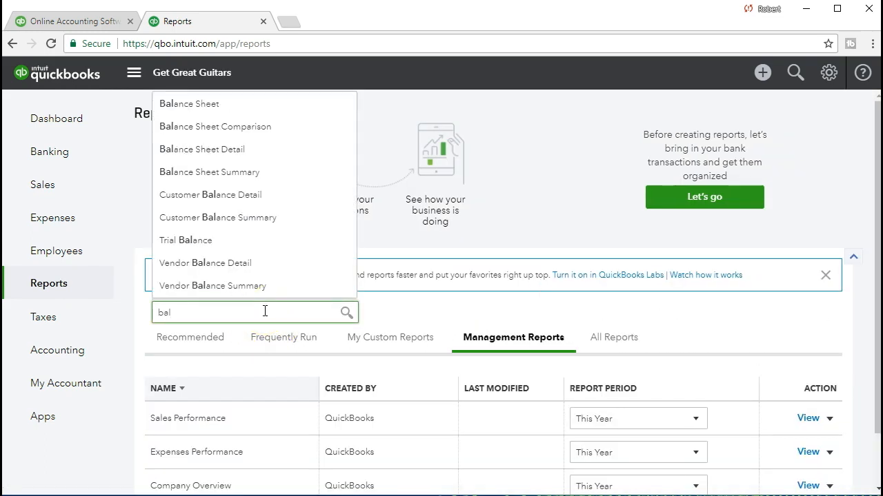
left_click(219, 116)
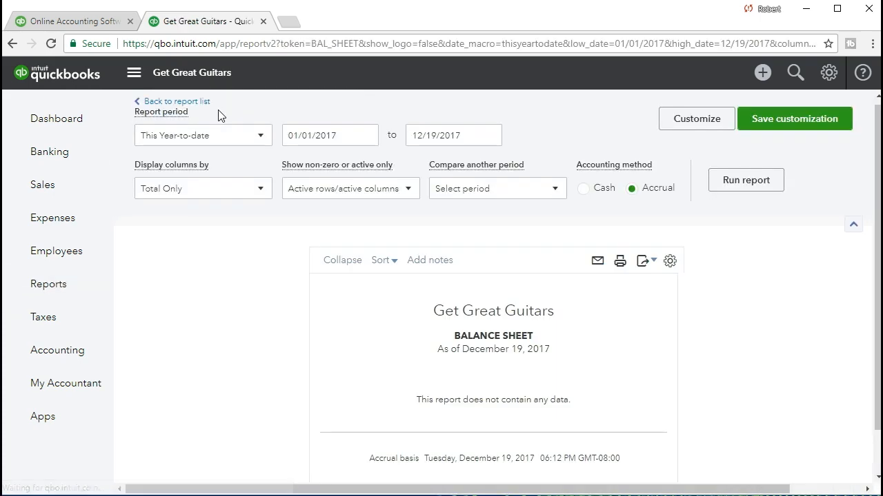
- Set the balance sheet's report period to 01/01/2021 through 01/31/2021 and run the report
left_click_drag(339, 138, 269, 138)
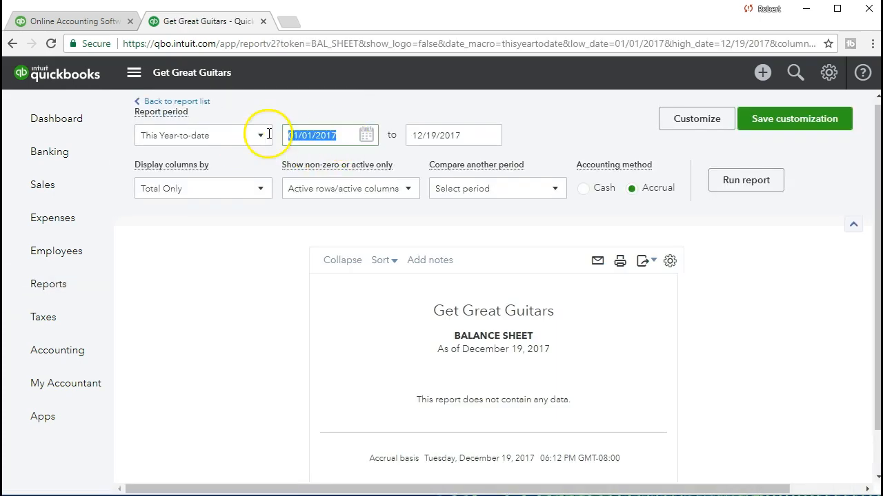
type("010")
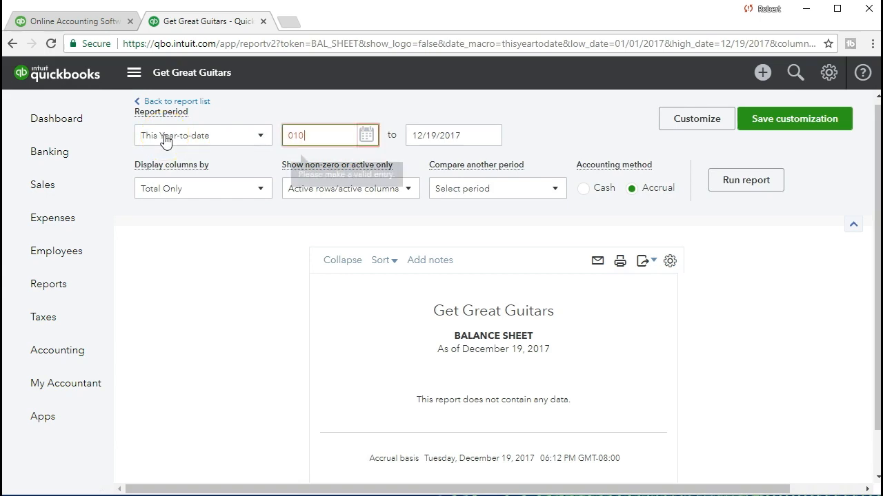
type("121")
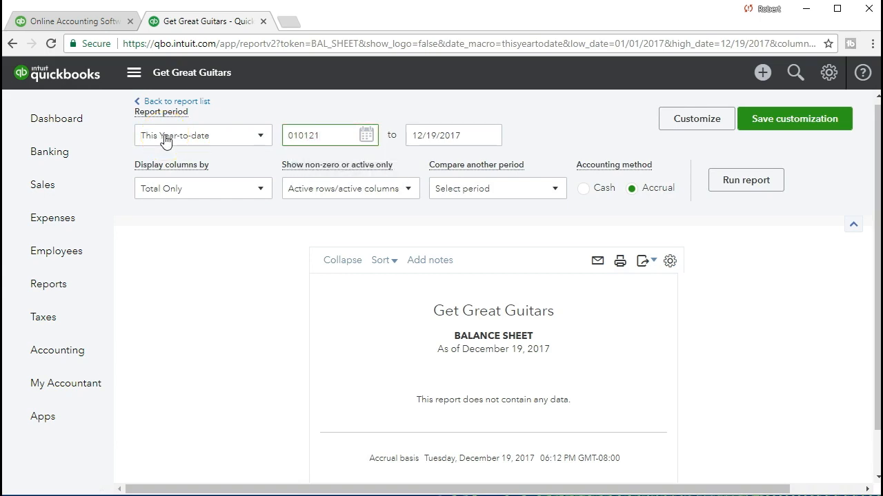
key("Tab")
type("013121")
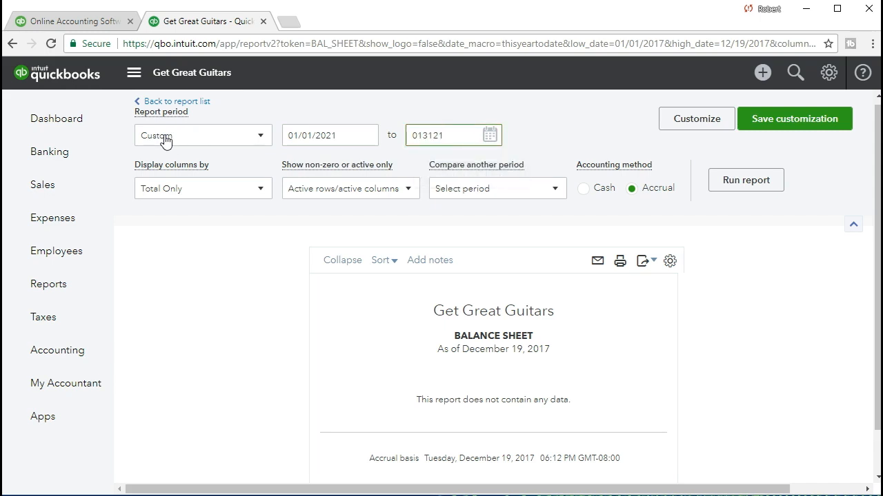
key("Tab")
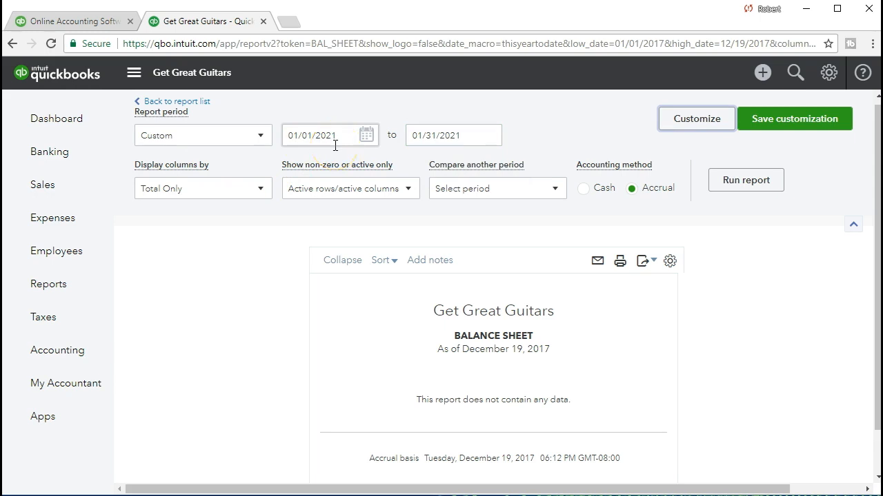
left_click(729, 193)
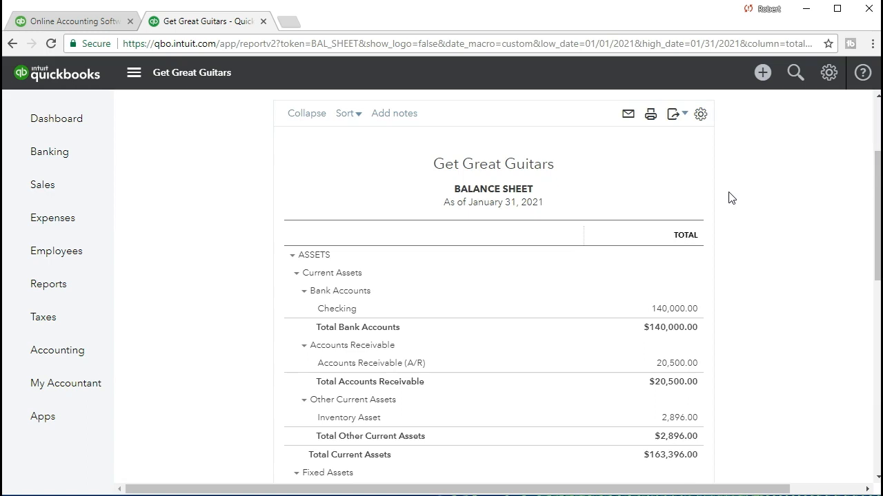
- Trace the Checking balance to its transactions, inspect the Owner Deposit's source entry, and return to the balance sheet
scroll(655, 380, "down", 1)
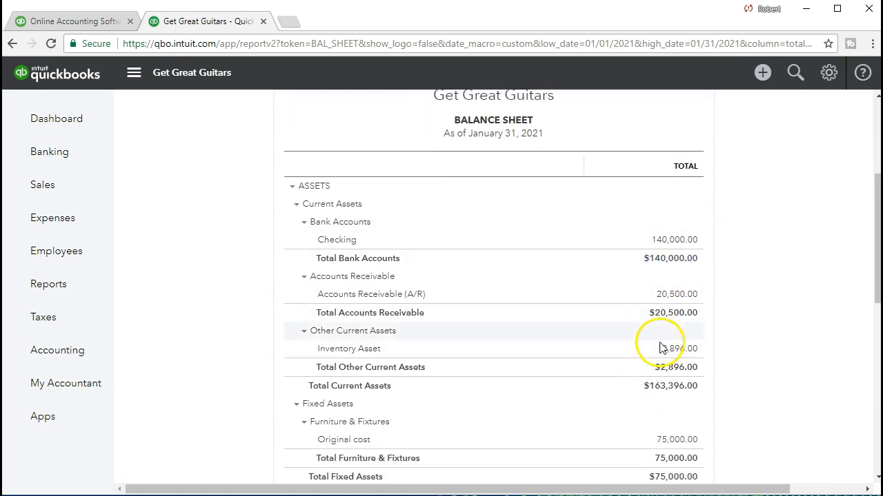
left_click(669, 242)
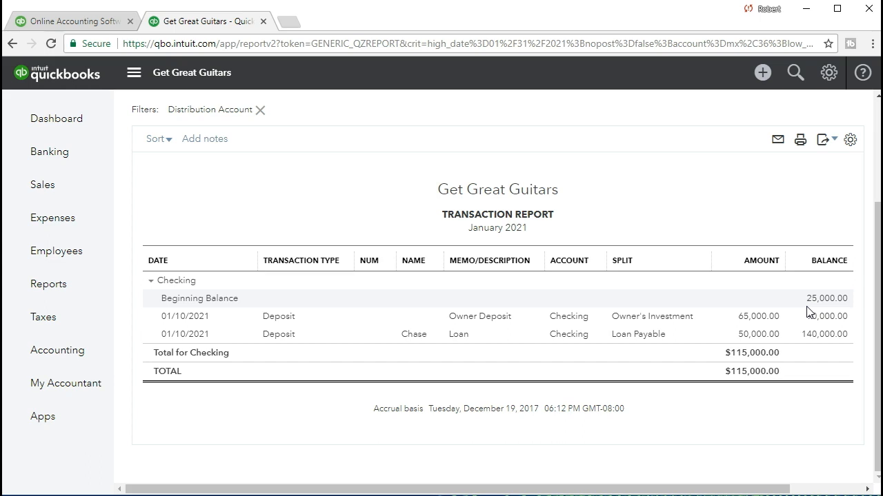
left_click(767, 320)
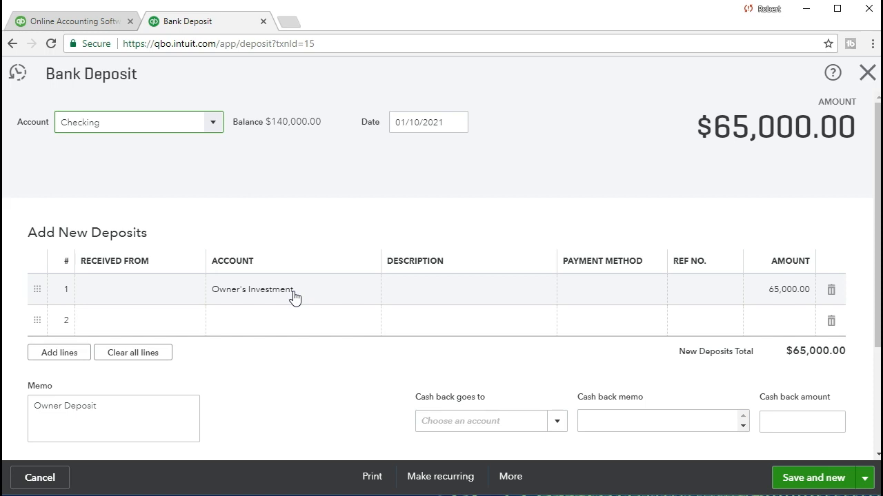
left_click(867, 73)
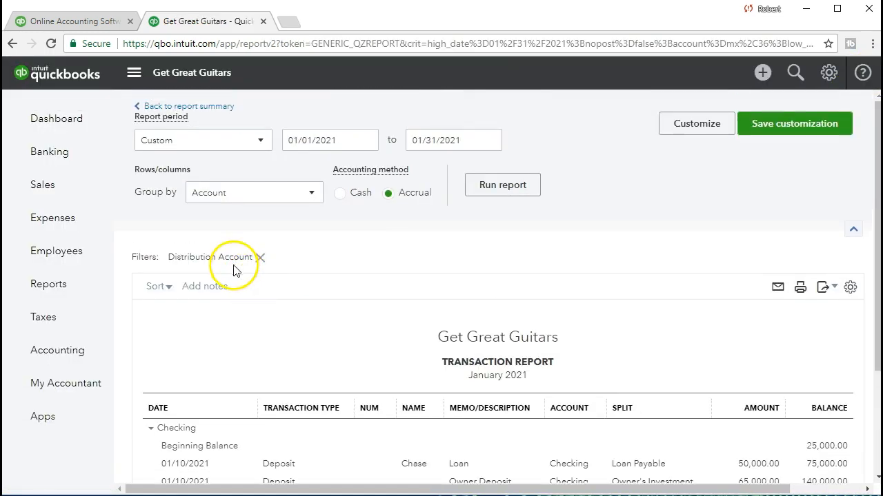
left_click(207, 115)
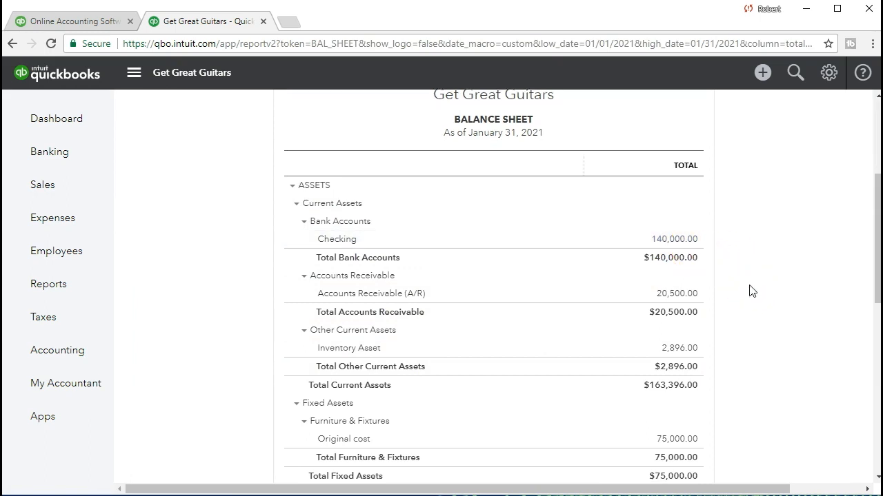
- Trace the Loan Payable balance to the Chase deposit's source entry and return to the balance sheet
scroll(752, 290, "down", 2)
scroll(752, 290, "down", 3)
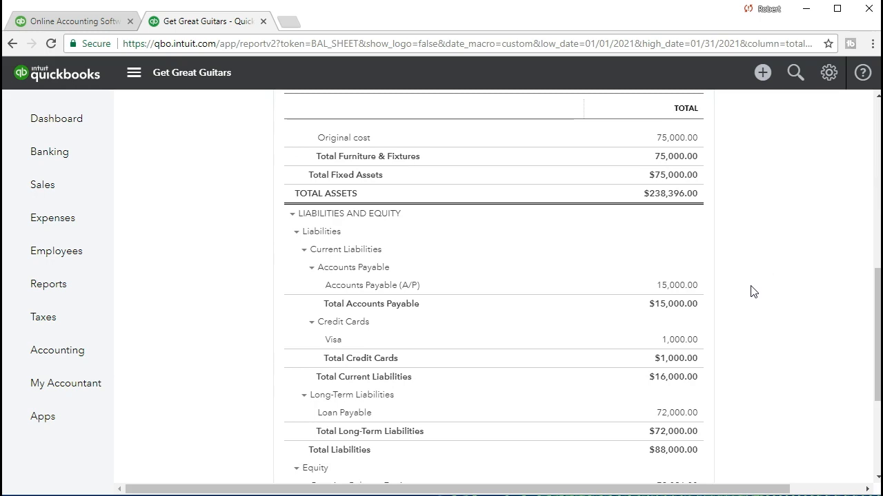
scroll(752, 292, "down", 1)
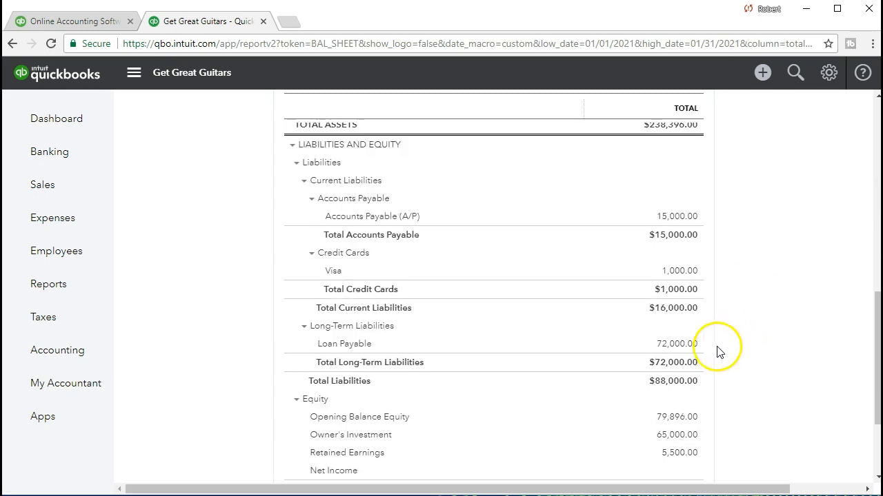
left_click(680, 353)
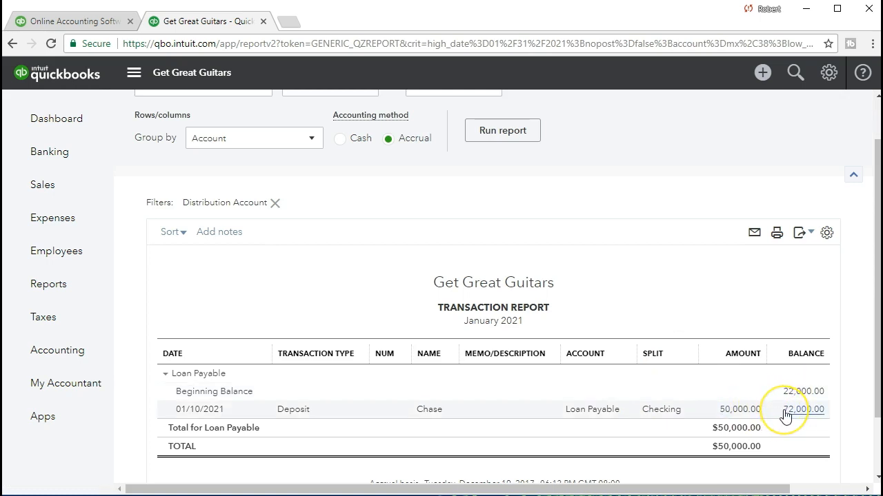
left_click(747, 416)
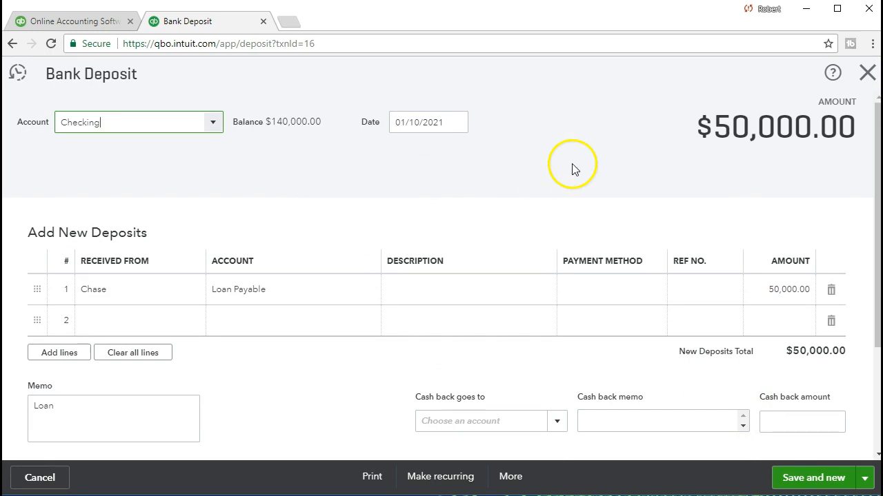
left_click(867, 74)
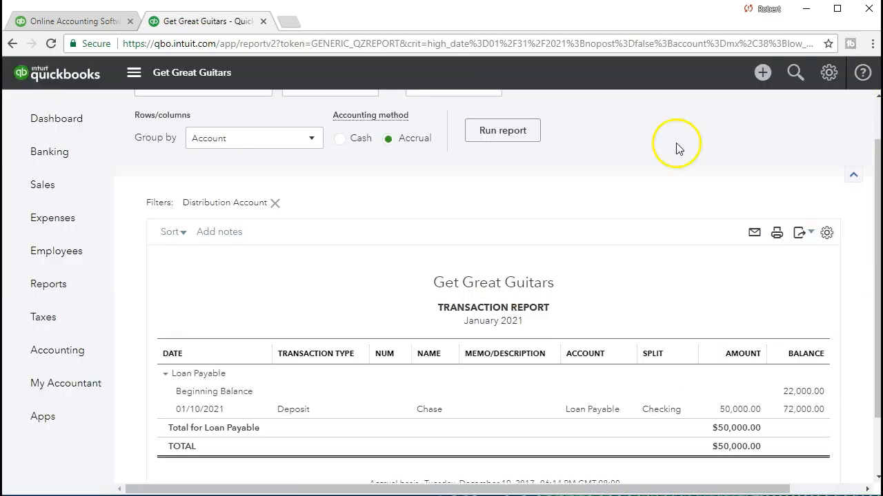
scroll(260, 293, "up", 1)
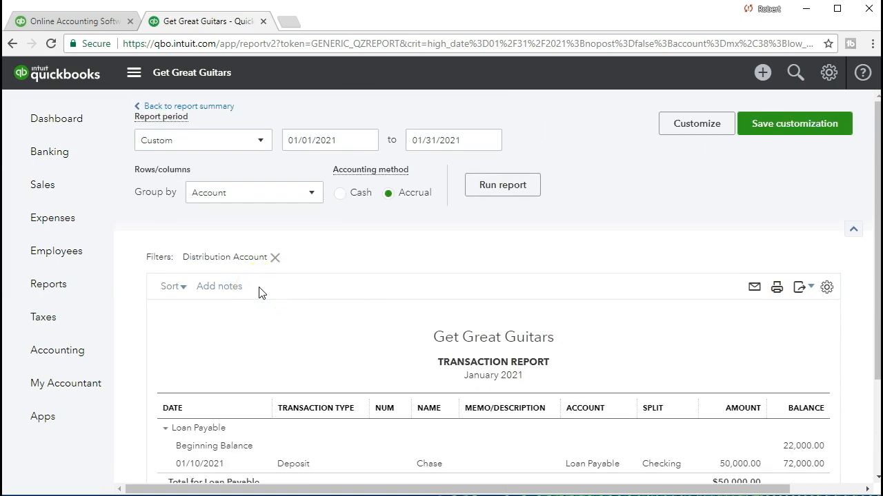
left_click(208, 109)
- Examine the Opening Balance Equity and Owner's Investment lines in the balance sheet's equity section
scroll(355, 386, "down", 8)
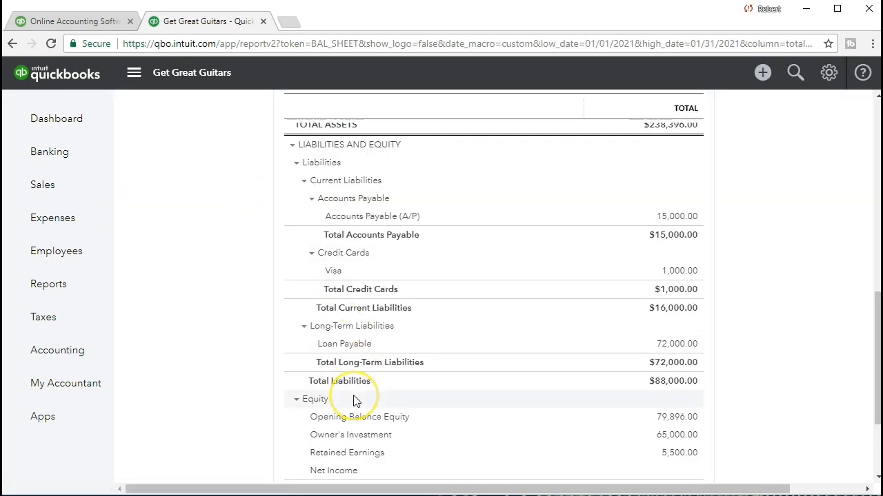
scroll(356, 401, "down", 1)
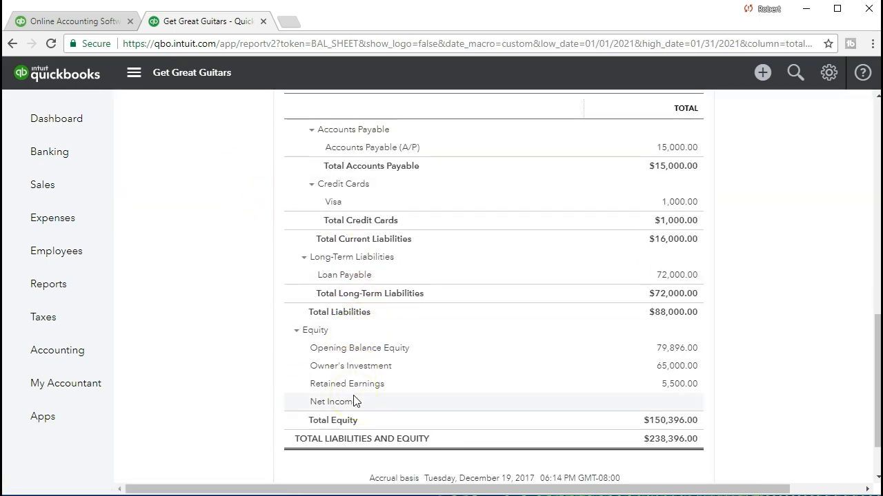
left_click(347, 358)
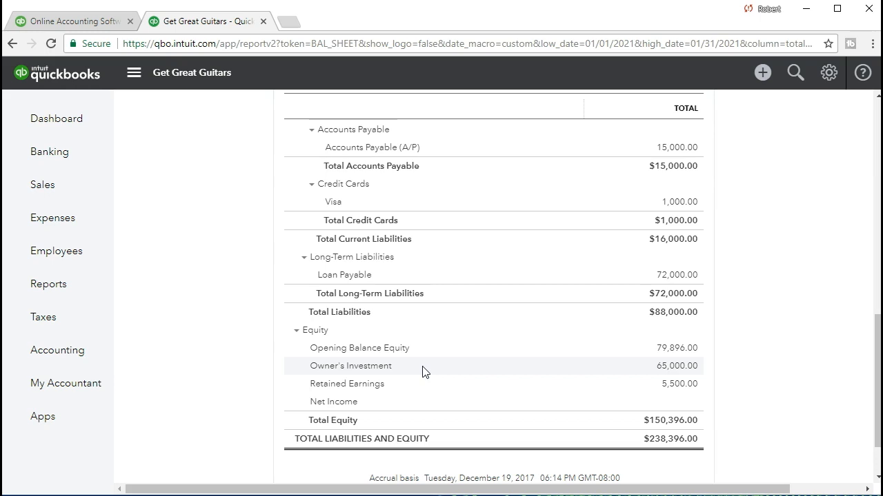
left_click(668, 354)
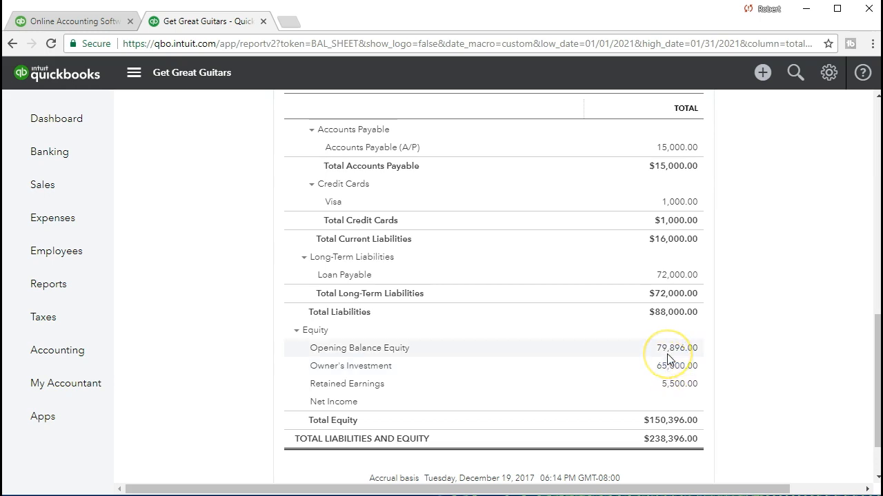
- Trace the Owner's Investment balance to its transaction report for January 2021 and return to the balance sheet's equity section
left_click(667, 374)
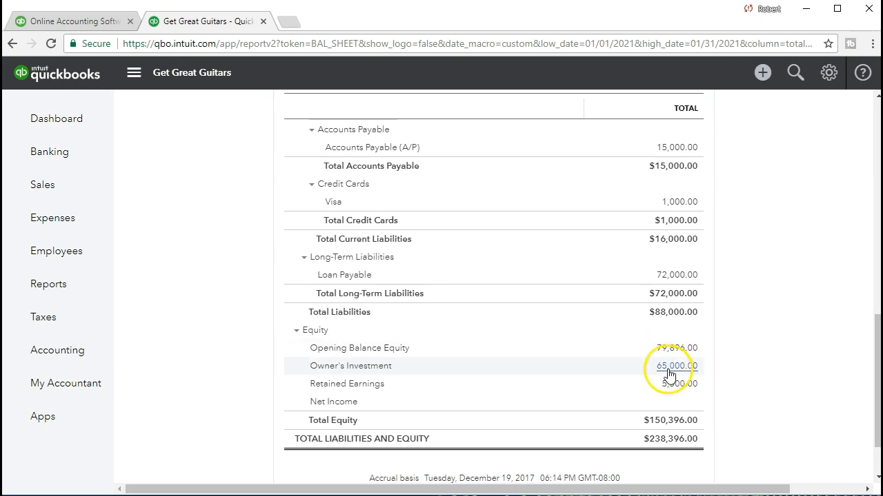
left_click(666, 375)
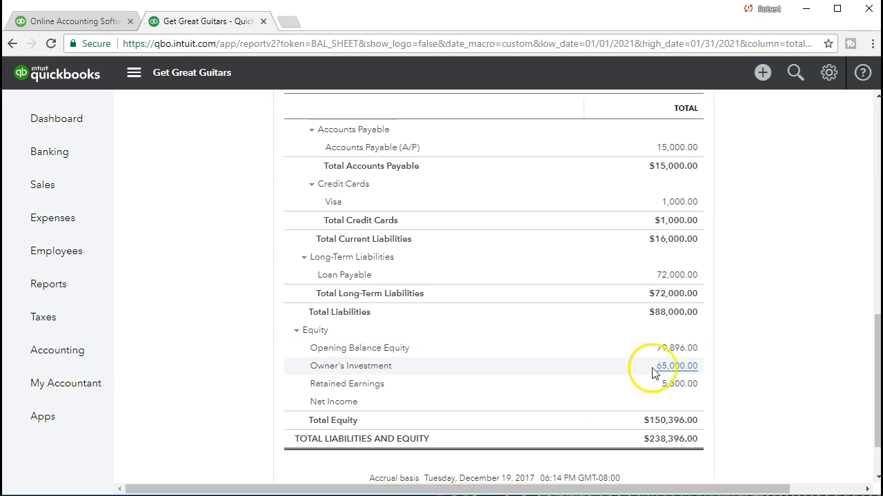
left_click(663, 370)
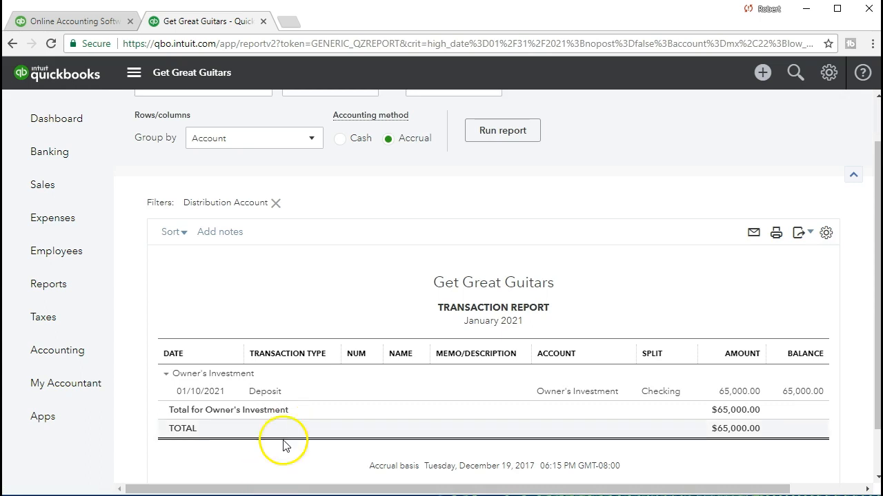
scroll(142, 404, "up", 1)
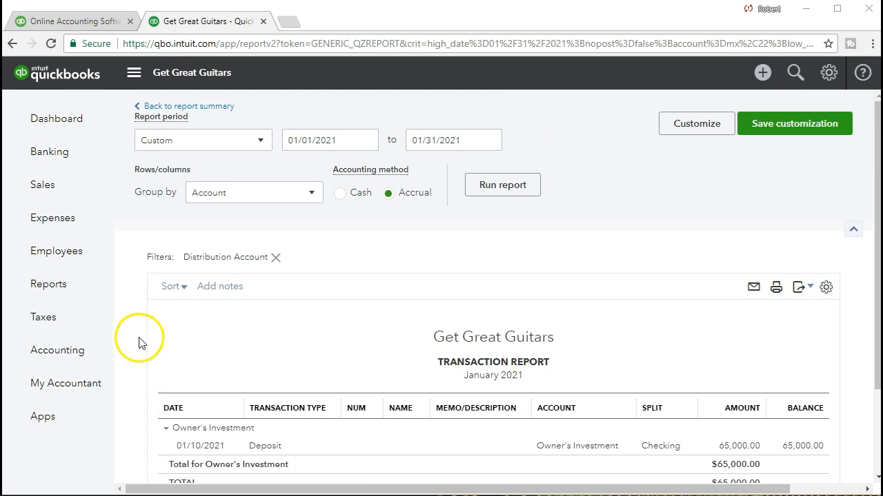
left_click(204, 112)
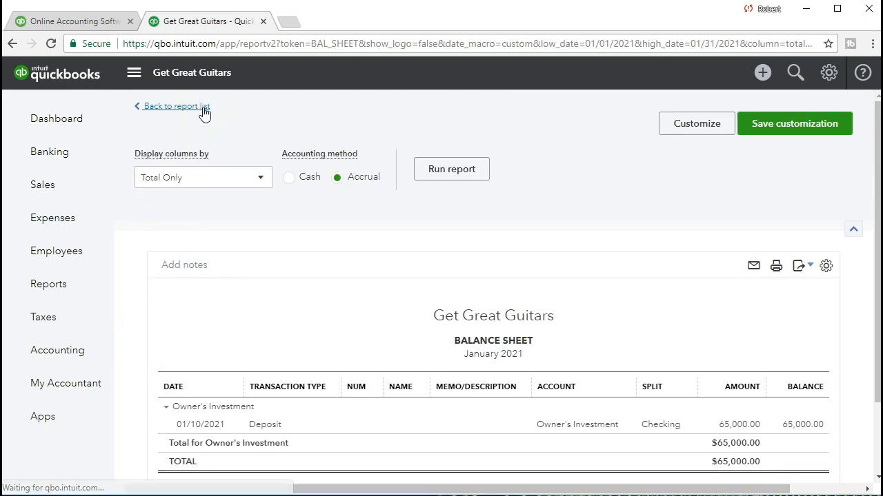
scroll(291, 305, "down", 10)
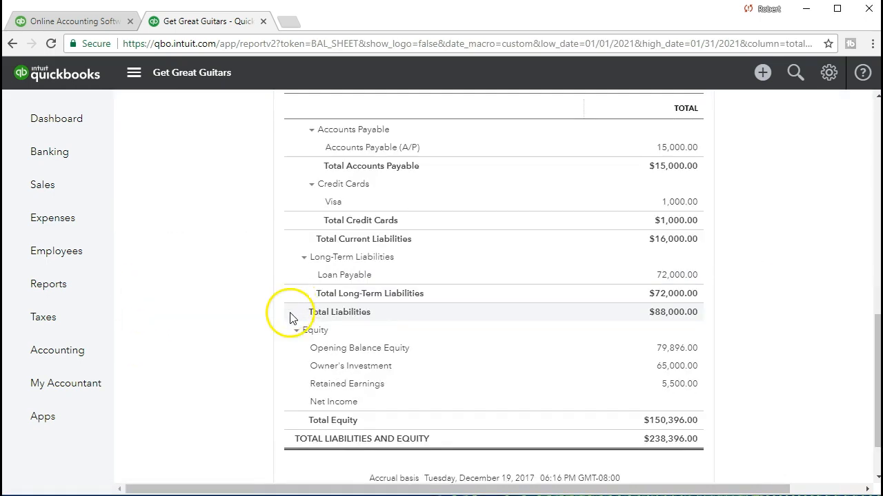